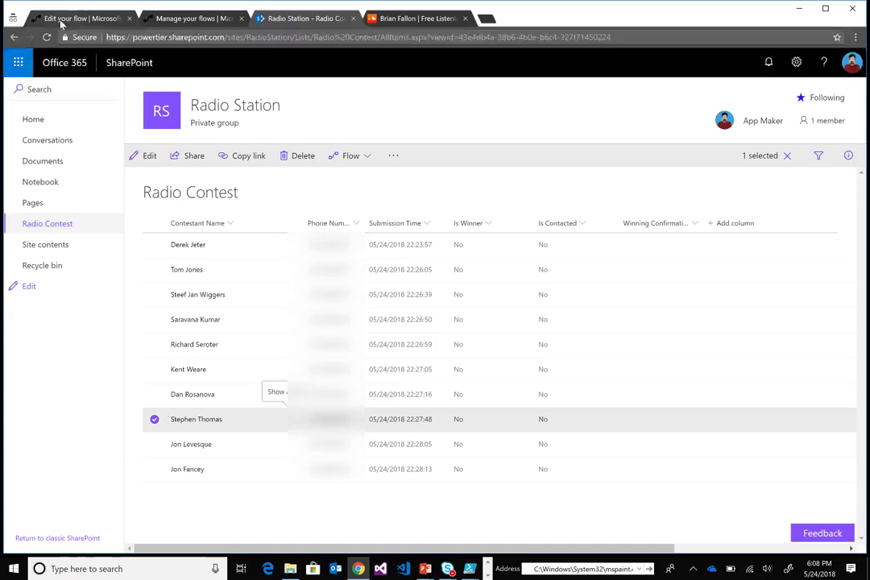
- Switch back to the 'Edit your flow' tab for the Radio Contest - Receive Entries flow
{"action": "left_click", "coordinate": [61, 20]}
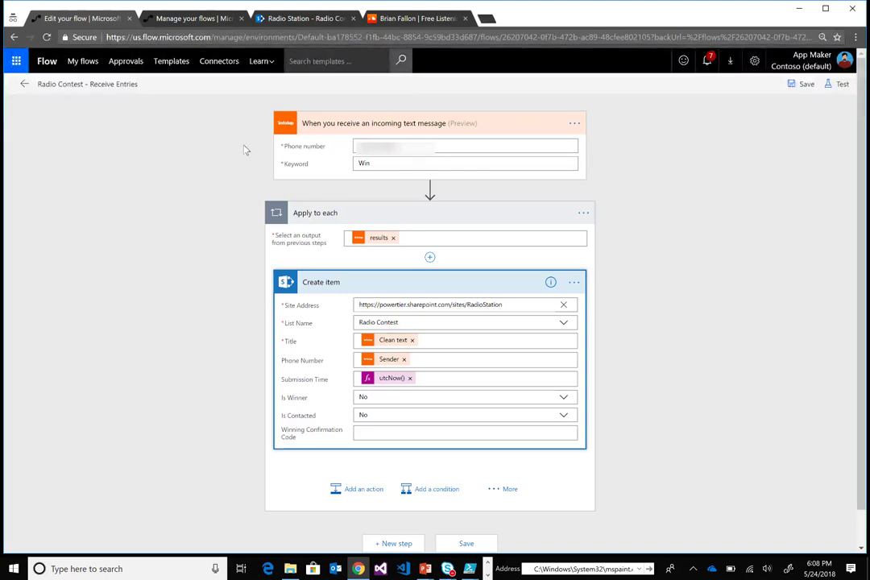
- Collapse the text-message trigger and inspect the Title, Phone Number and Submission Time mappings in Create item
{"action": "left_click", "coordinate": [329, 127]}
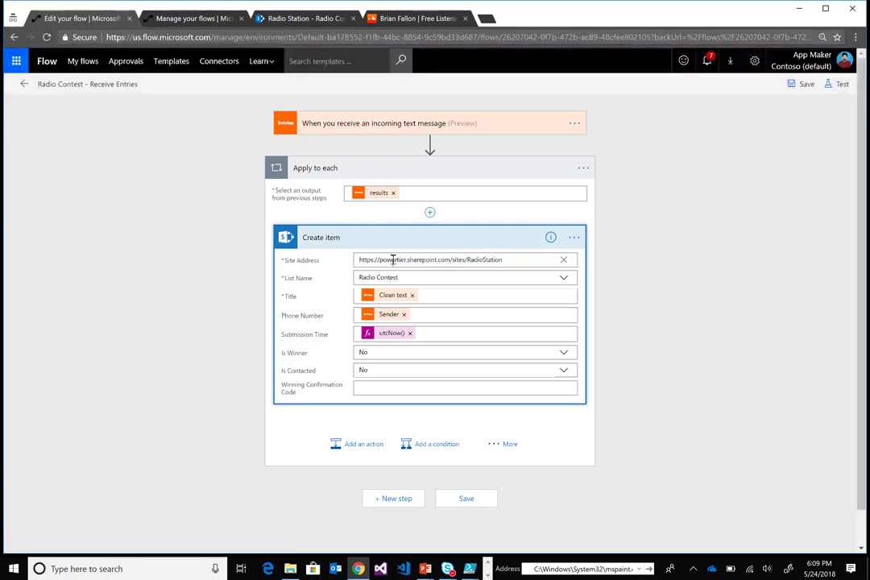
{"action": "left_click", "coordinate": [428, 296]}
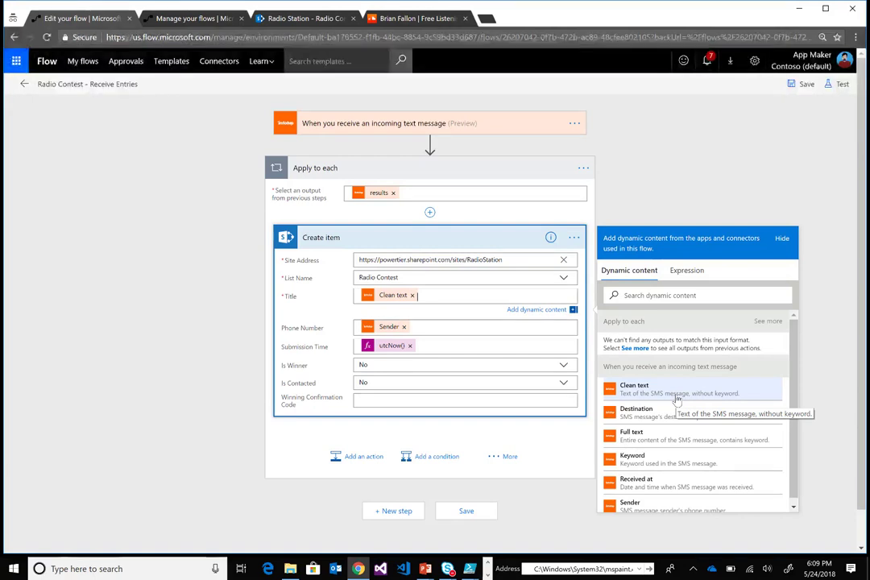
{"action": "left_click", "coordinate": [437, 323]}
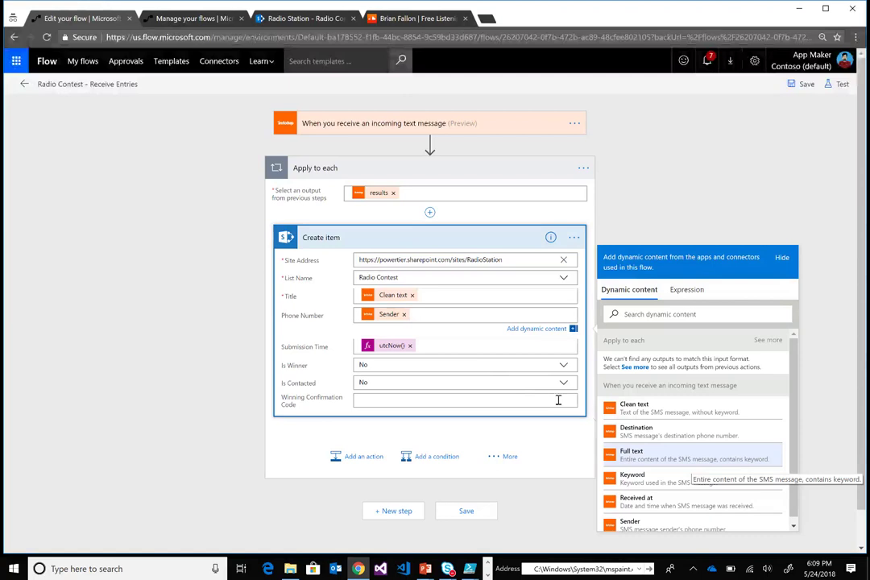
{"action": "left_click", "coordinate": [464, 347]}
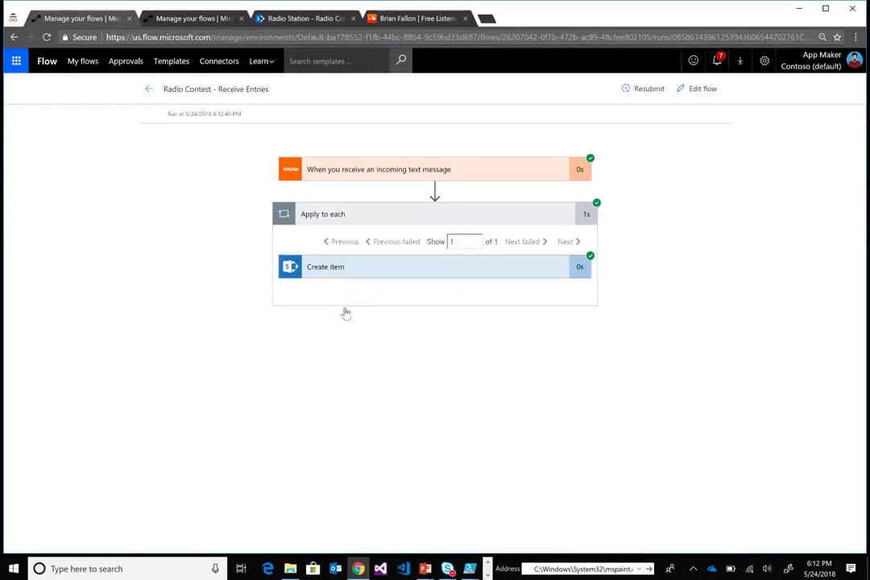
- Check the new text entry in the Radio Contest list, then return to the flow pages
{"action": "left_click", "coordinate": [294, 19]}
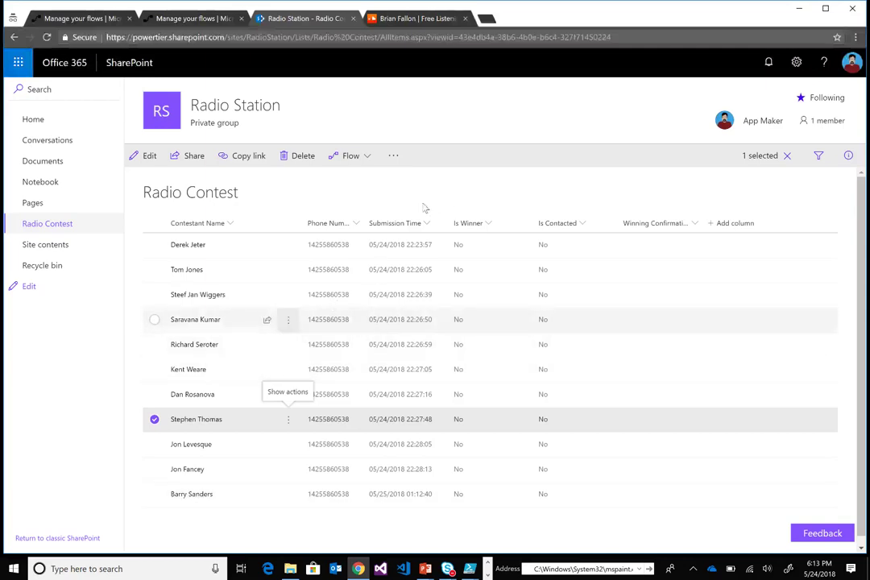
{"action": "left_click", "coordinate": [174, 18]}
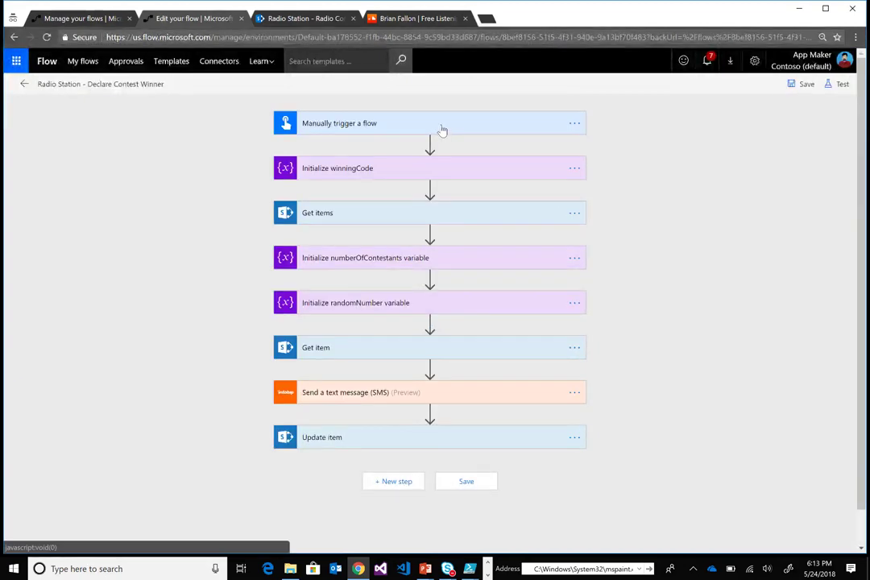
- Expand Initialize winningCode, view its substring(guid(),0,6) expression, and close the panel
{"action": "left_click", "coordinate": [437, 171]}
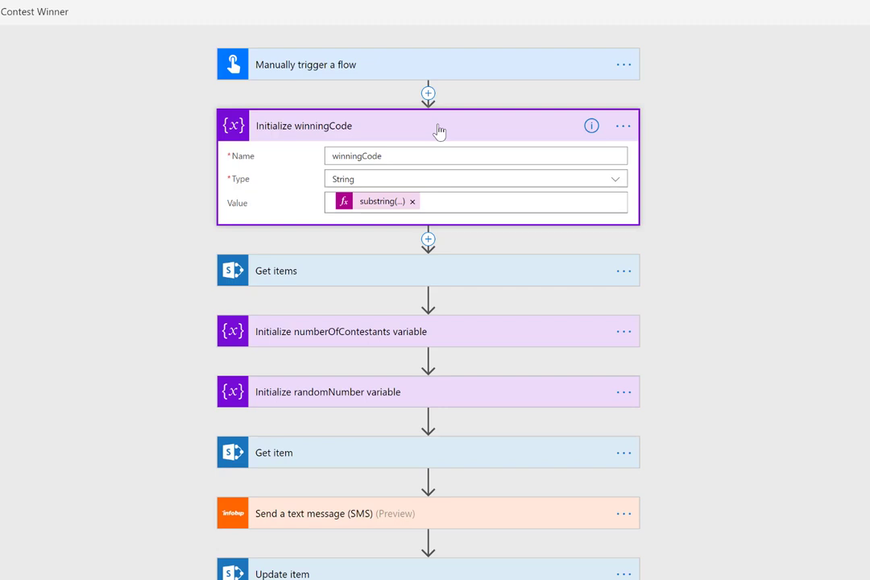
{"action": "left_click", "coordinate": [378, 201]}
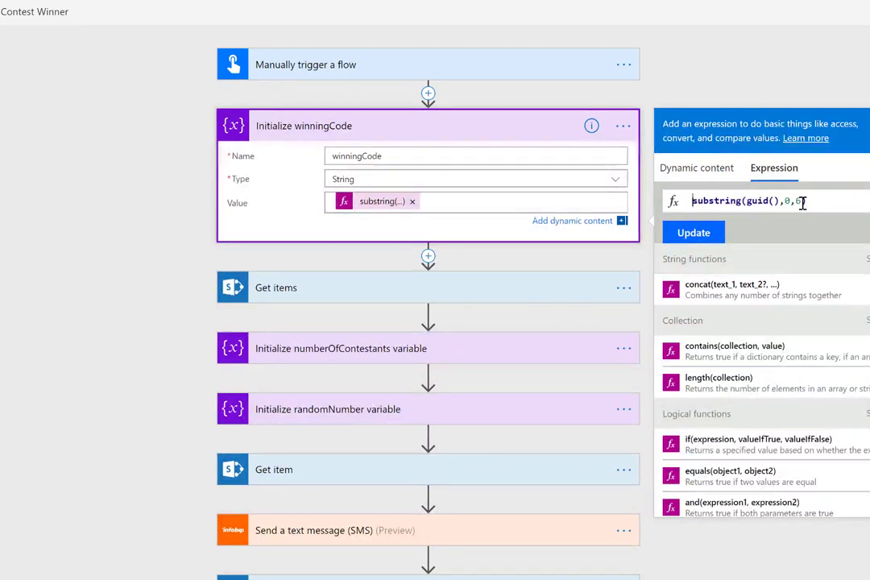
{"action": "left_click", "coordinate": [516, 297]}
- Expand Get items and numberOfContestants to show sub(length(body('Get_items')?['value']),1)
{"action": "left_click", "coordinate": [516, 297]}
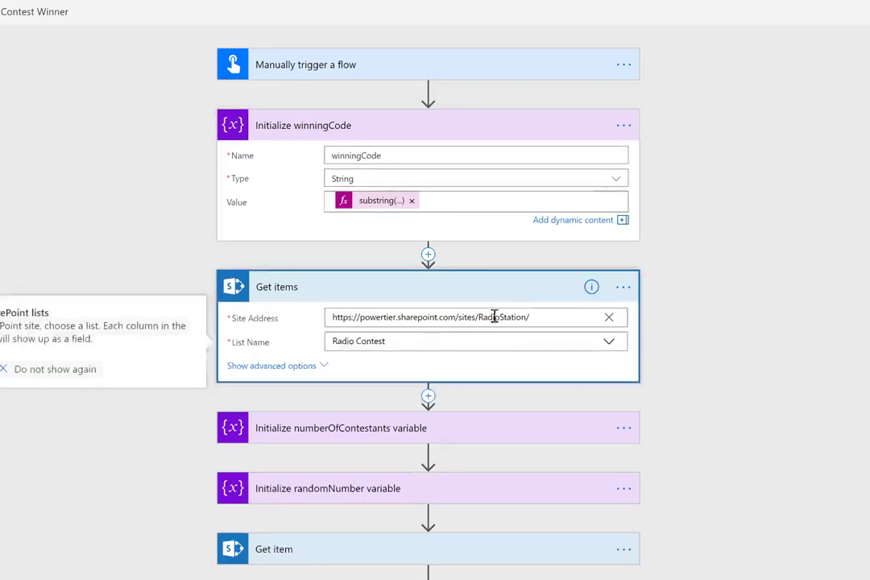
{"action": "scroll", "coordinate": [435, 333], "scroll_direction": "down", "scroll_amount": 2}
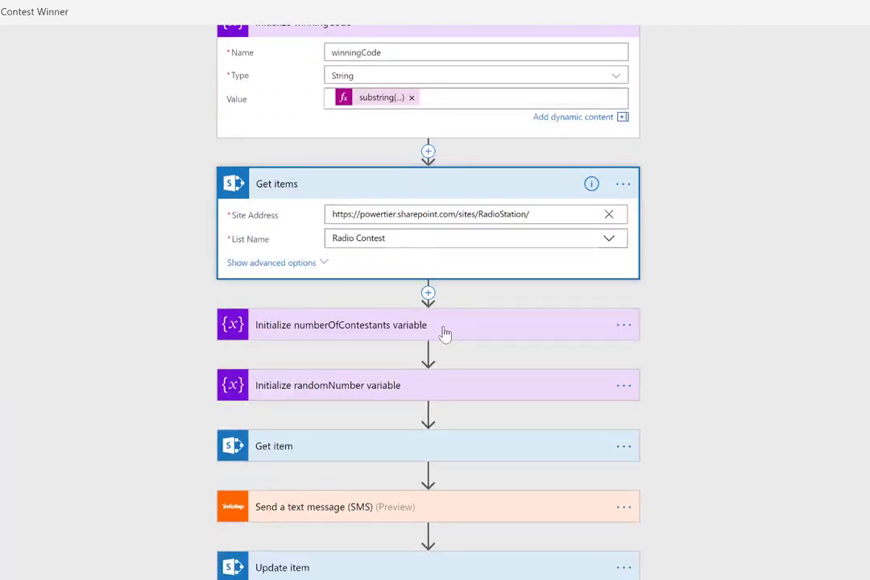
{"action": "left_click", "coordinate": [444, 334]}
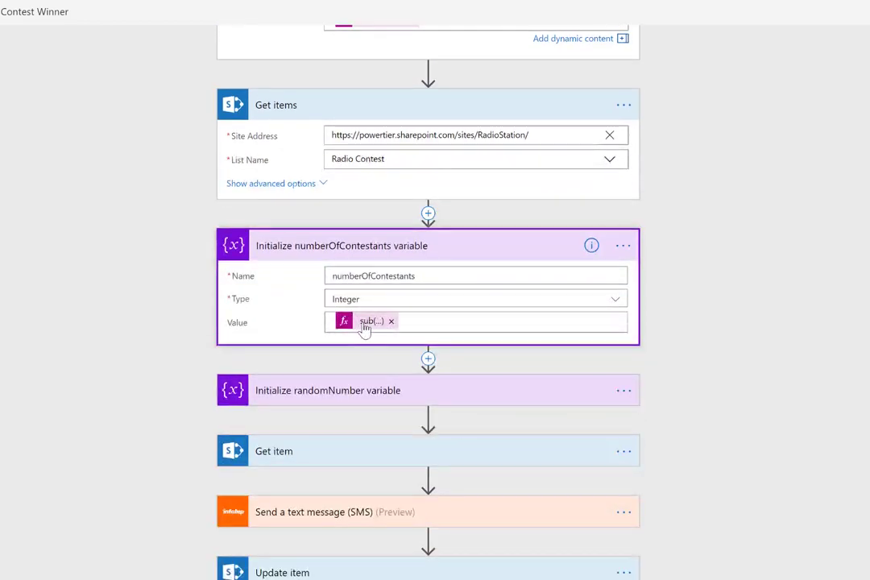
{"action": "left_click", "coordinate": [364, 322]}
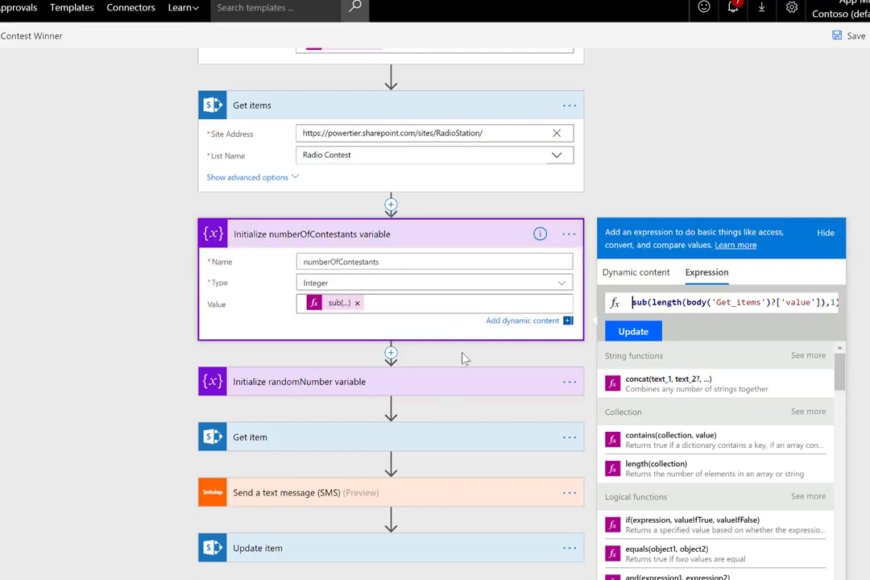
- Expand the randomNumber step and view its rand(...) expression
{"action": "left_click", "coordinate": [443, 382]}
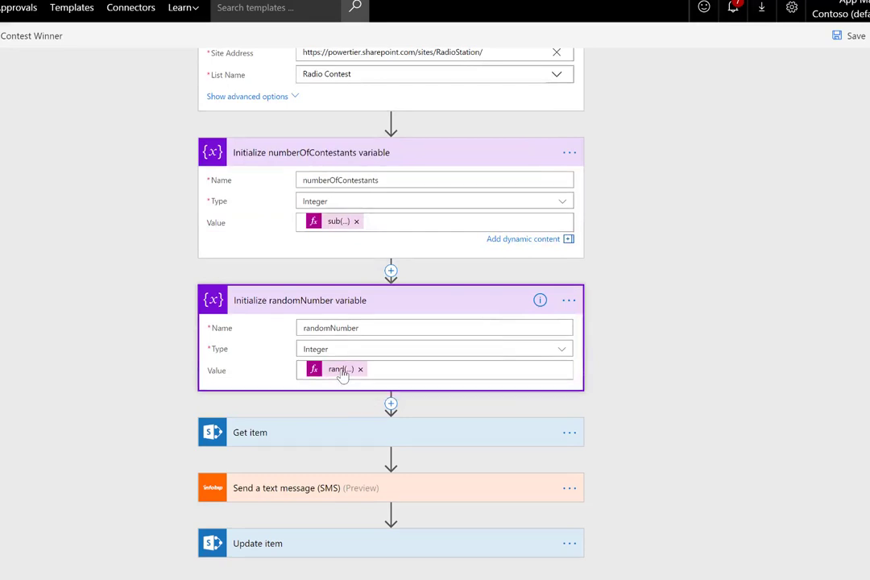
{"action": "left_click", "coordinate": [341, 370]}
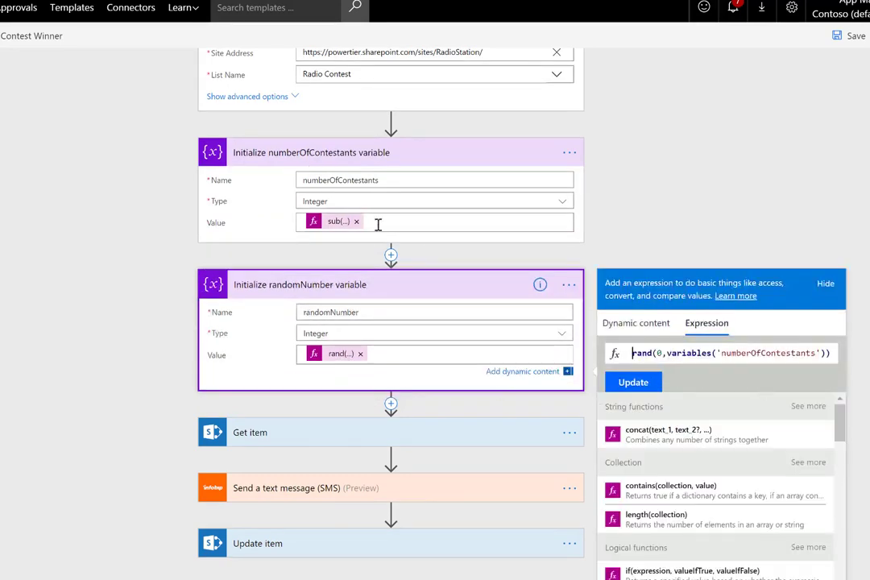
{"action": "scroll", "coordinate": [447, 406], "scroll_direction": "down", "scroll_amount": 1}
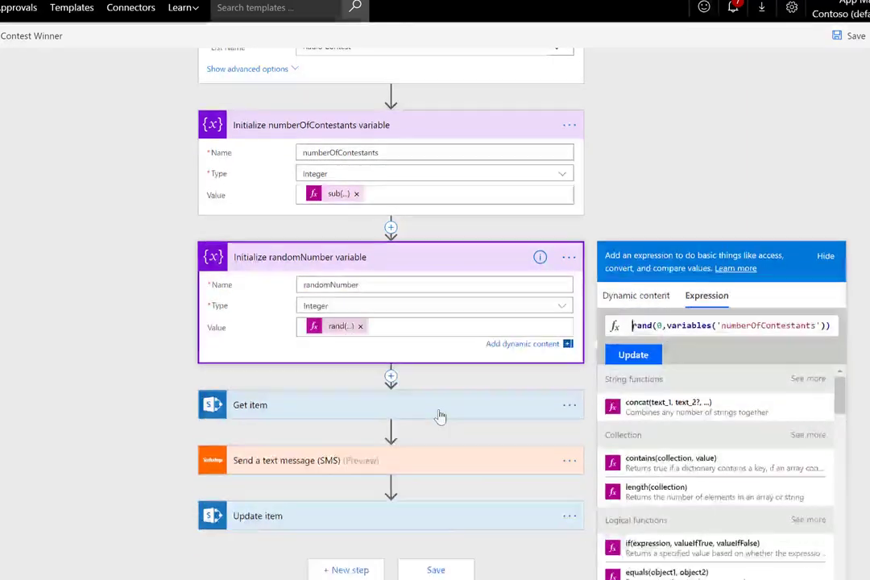
{"action": "left_click", "coordinate": [440, 417]}
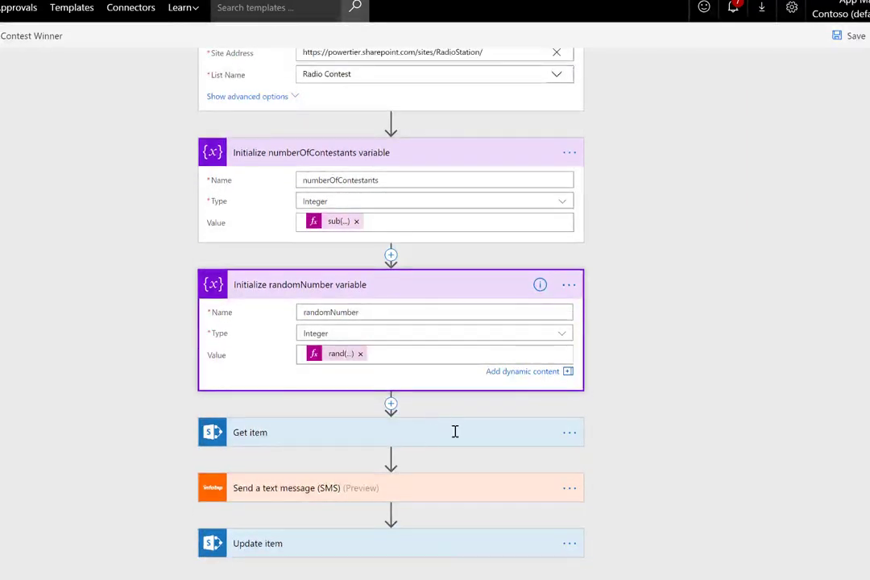
- Expand Get item and read its Id expression picking the item at variables('randomNumber')
{"action": "left_click", "coordinate": [455, 432]}
{"action": "scroll", "coordinate": [529, 417], "scroll_direction": "down", "scroll_amount": 1}
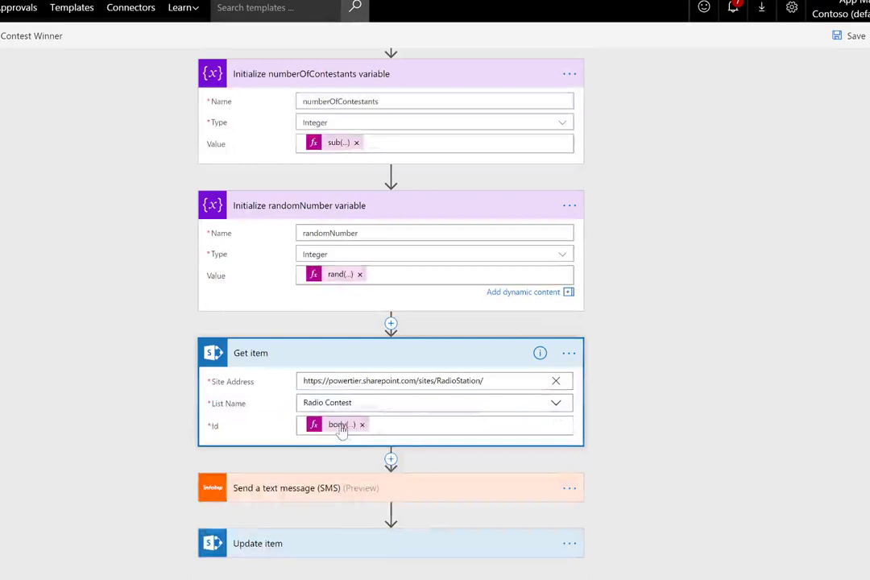
{"action": "left_click", "coordinate": [341, 427]}
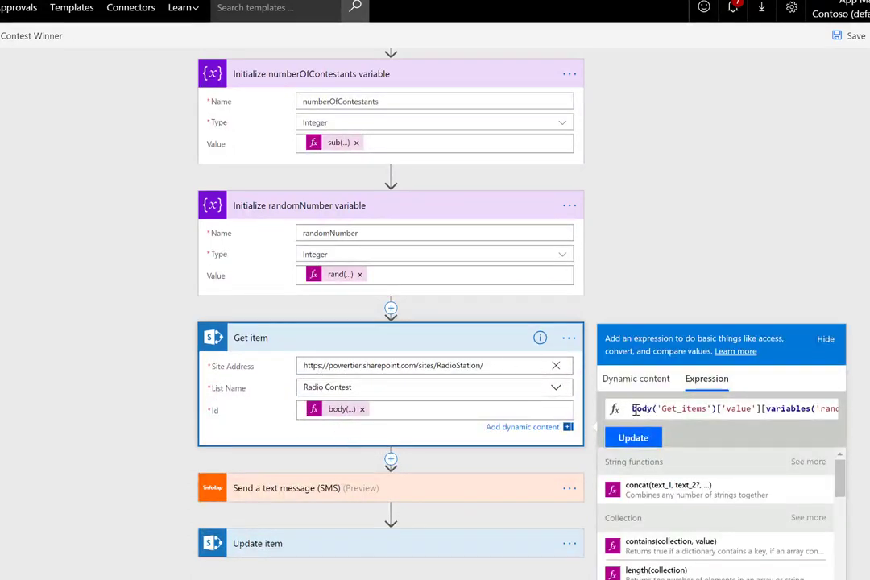
{"action": "left_click", "coordinate": [776, 409]}
{"action": "key", "text": "Right"}
{"action": "key", "text": "Right"}
{"action": "key", "text": "Right"}
{"action": "key", "text": "Right"}
{"action": "key", "text": "Right"}
{"action": "key", "text": "Right"}
{"action": "key", "text": "Right"}
{"action": "key", "text": "Right"}
{"action": "key", "text": "Right"}
{"action": "key", "text": "Right"}
{"action": "key", "text": "Right"}
{"action": "key", "text": "Right"}
{"action": "key", "text": "Right"}
{"action": "key", "text": "Right"}
{"action": "key", "text": "Right"}
{"action": "key", "text": "Right"}
{"action": "key", "text": "Right"}
{"action": "key", "text": "Right"}
{"action": "key", "text": "Right"}
{"action": "key", "text": "Right"}
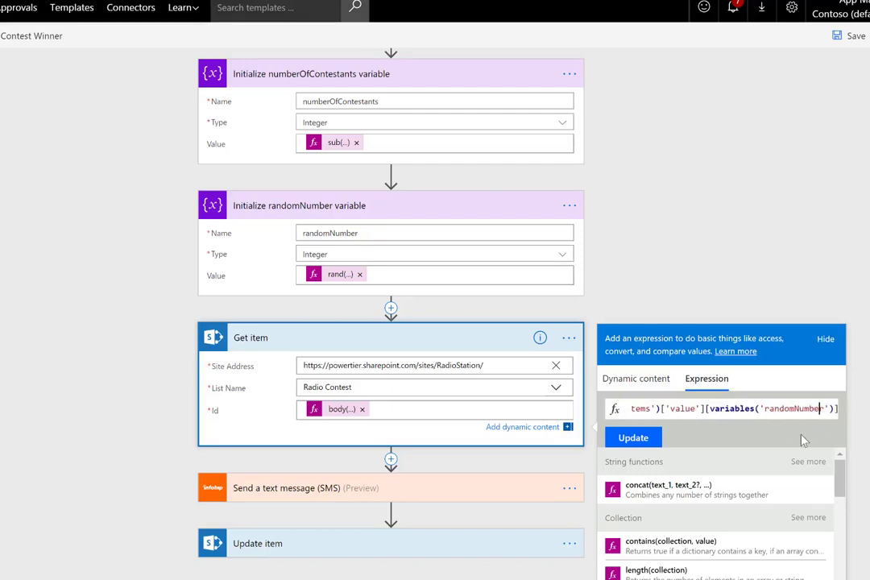
{"action": "key", "text": "Right"}
{"action": "key", "text": "Right"}
{"action": "key", "text": "Right"}
{"action": "key", "text": "Right"}
{"action": "key", "text": "Right"}
{"action": "key", "text": "Right"}
{"action": "key", "text": "Right"}
{"action": "key", "text": "Right"}
{"action": "key", "text": "Right"}
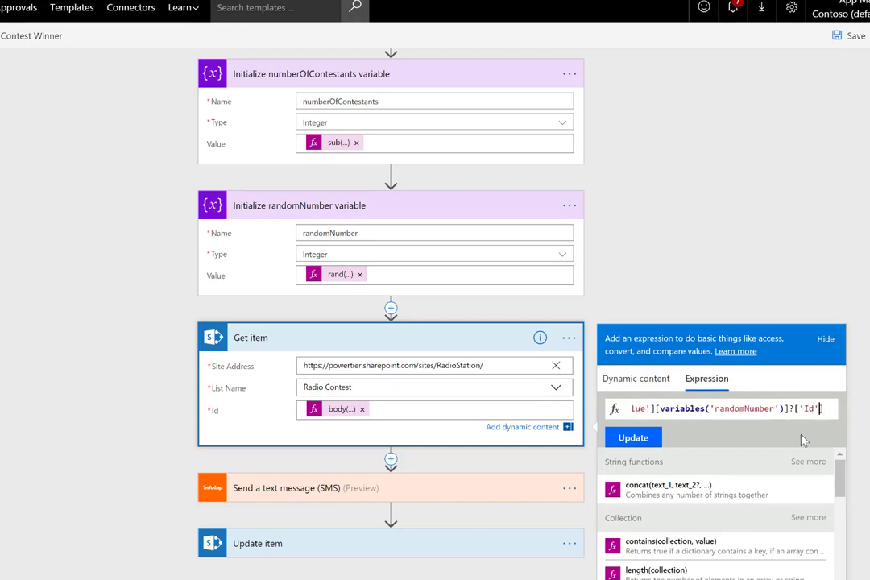
{"action": "key", "text": "Left"}
{"action": "key", "text": "Left"}
{"action": "key", "text": "Left"}
{"action": "key", "text": "Left"}
{"action": "key", "text": "Left"}
{"action": "key", "text": "Left"}
{"action": "key", "text": "Left"}
{"action": "key", "text": "Left"}
{"action": "key", "text": "Left"}
{"action": "key", "text": "Left"}
{"action": "key", "text": "Left"}
{"action": "key", "text": "Left"}
{"action": "key", "text": "Left"}
{"action": "key", "text": "Left"}
{"action": "key", "text": "Left"}
{"action": "key", "text": "Left"}
{"action": "key", "text": "Left"}
{"action": "key", "text": "Left"}
{"action": "key", "text": "Left"}
{"action": "key", "text": "Left"}
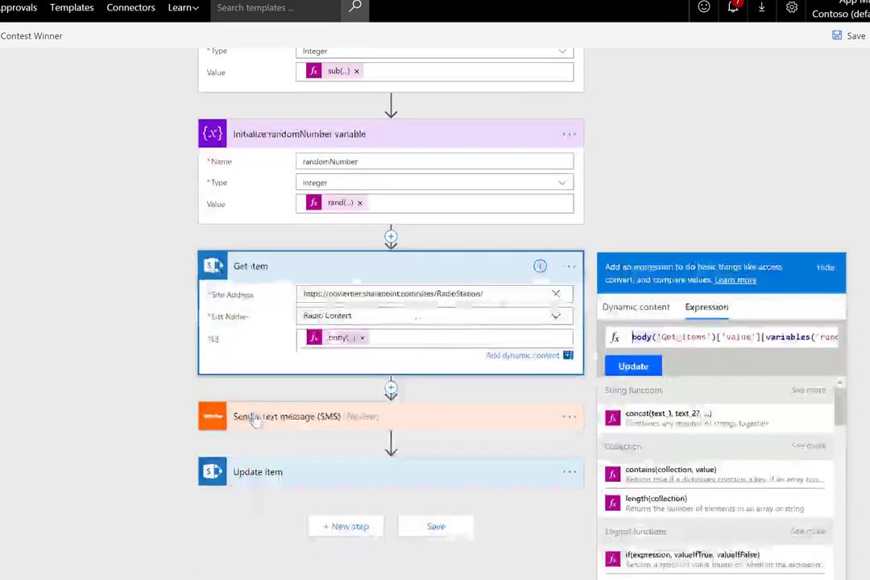
- Show the SMS winner message with winningCode and the Update item's Is Winner/Is Contacted settings
{"action": "left_click", "coordinate": [153, 409]}
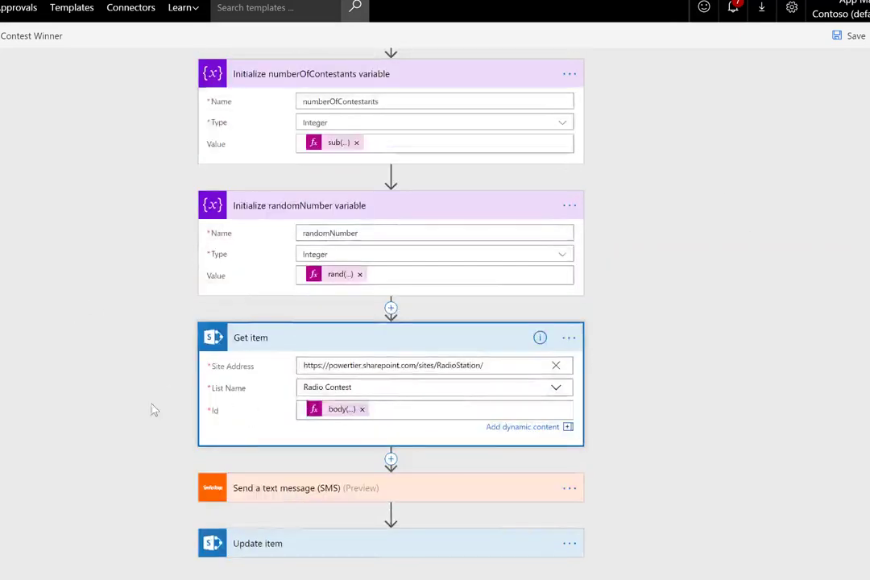
{"action": "left_click", "coordinate": [272, 489]}
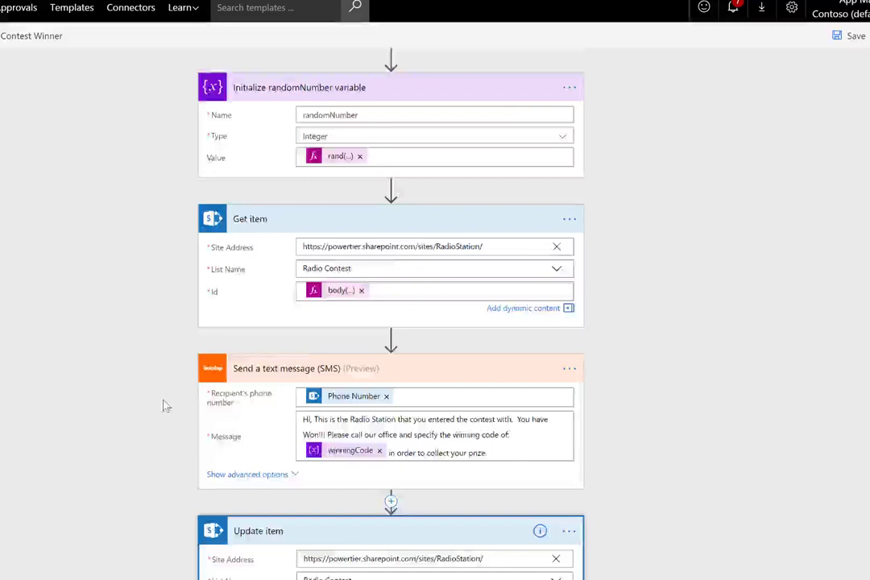
{"action": "scroll", "coordinate": [165, 404], "scroll_direction": "down", "scroll_amount": 3}
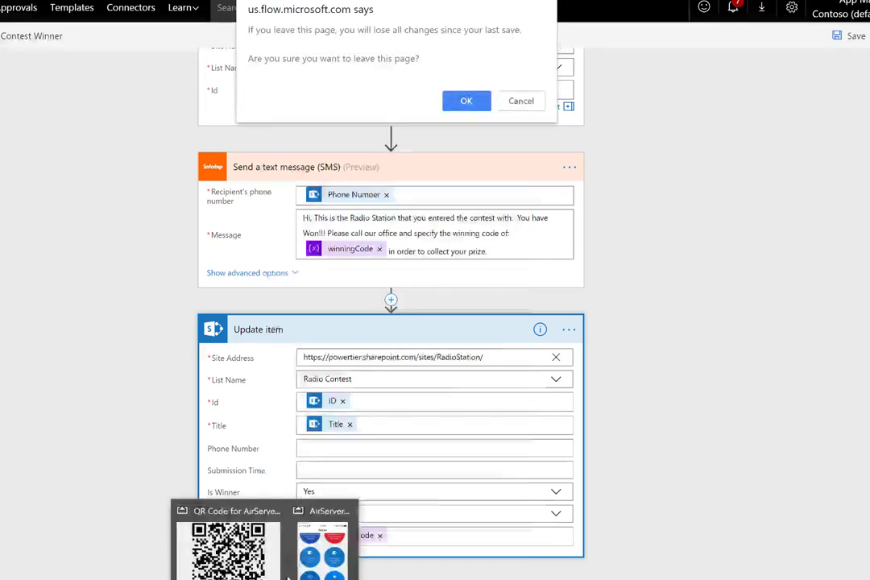
- Leave the editor for the Declare Contest Winner details page to run the flow
{"action": "left_click", "coordinate": [340, 533]}
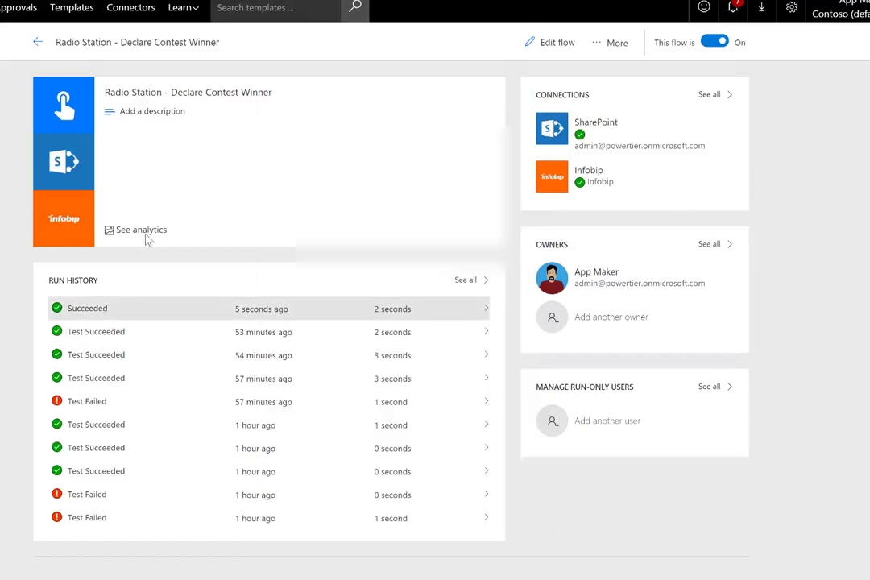
- Switch to the Radio Station SharePoint tab to see the winning contestant with code b040df
{"action": "left_click", "coordinate": [58, 0]}
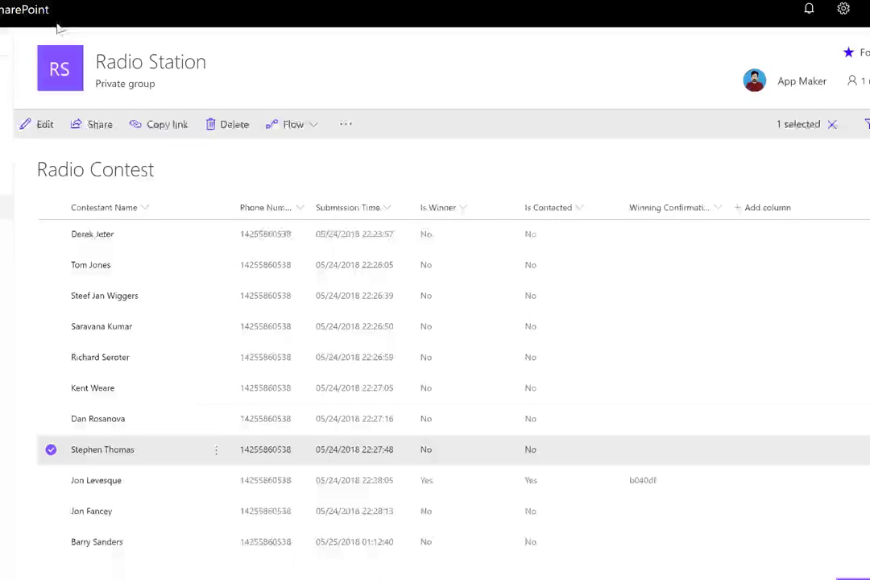